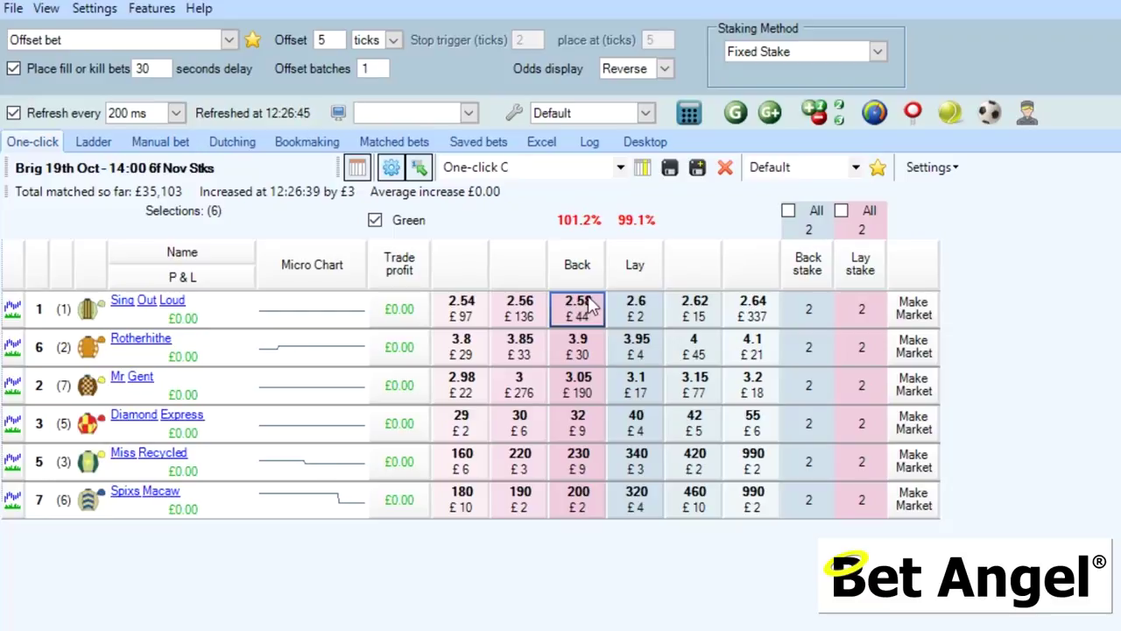
Switch to the ladder view, return to the One-click grid and open its column chooser
left_click(93, 141)
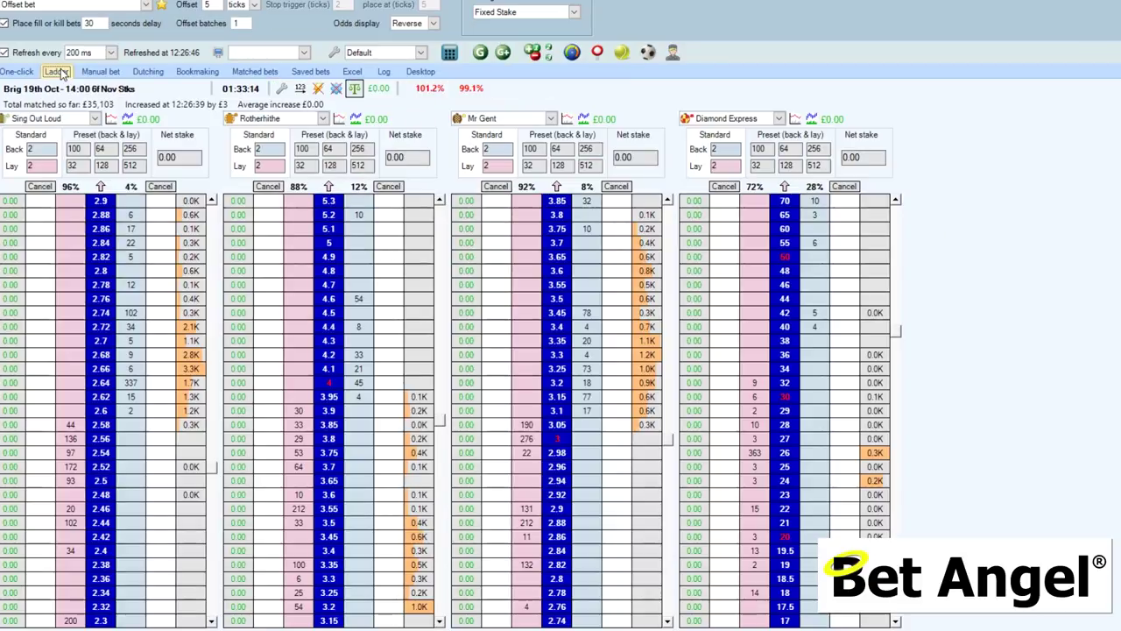
left_click(21, 72)
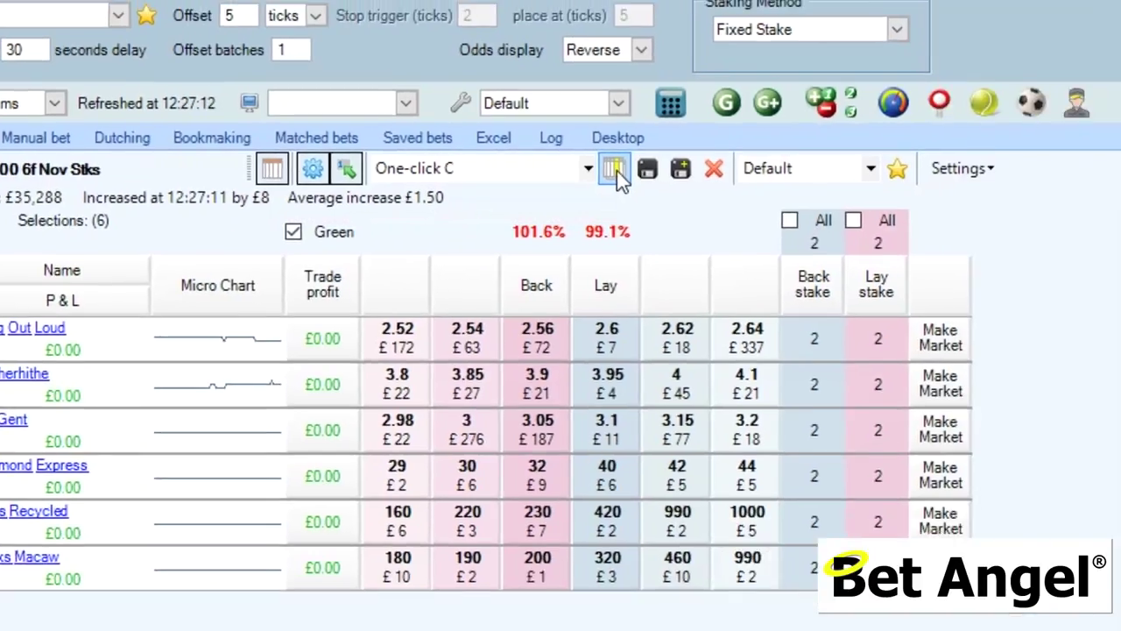
left_click(836, 169)
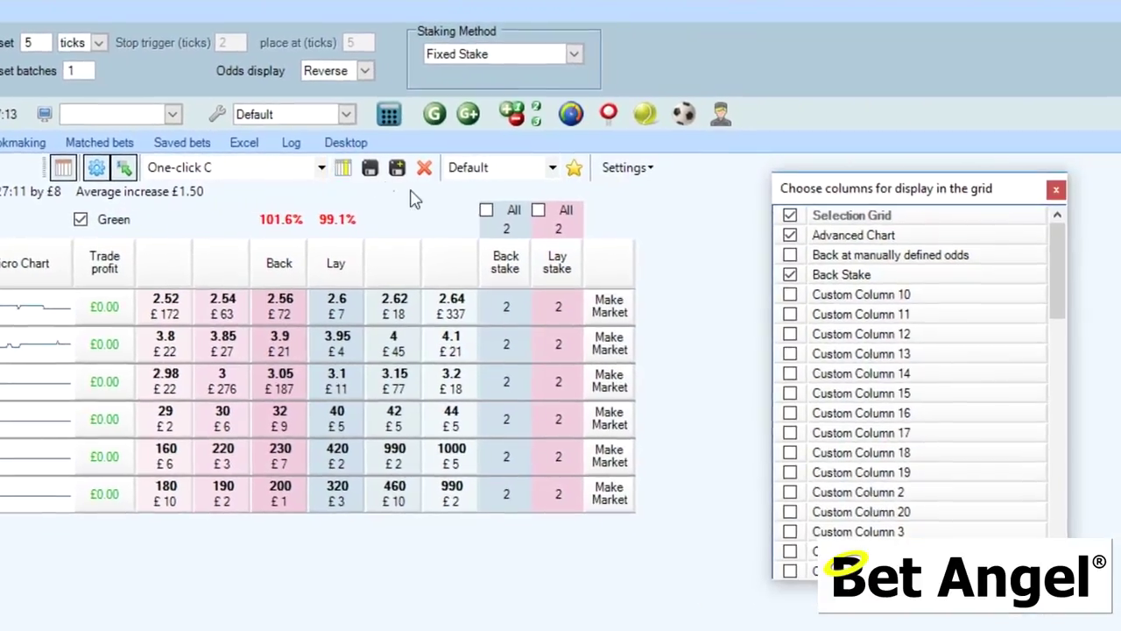
left_click_drag(1055, 277, 1026, 359)
Preview Custom Columns 5, 6 and 7 in the grid, then hide all three again
left_click(875, 330)
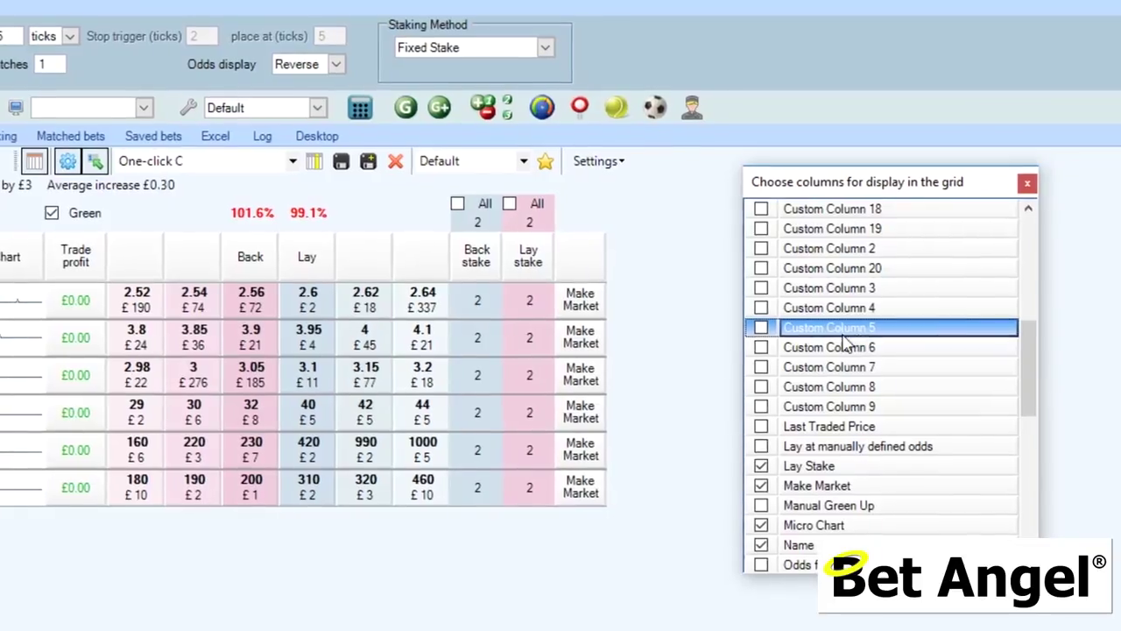
left_click(758, 328)
left_click(759, 347)
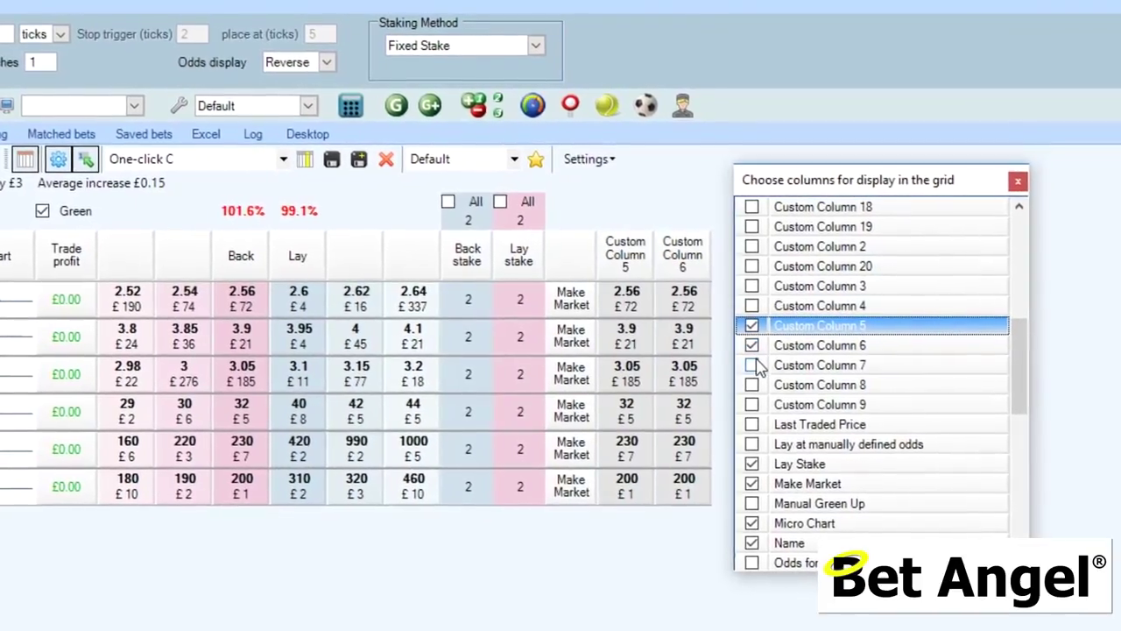
left_click(759, 366)
left_click_drag(872, 180, 920, 170)
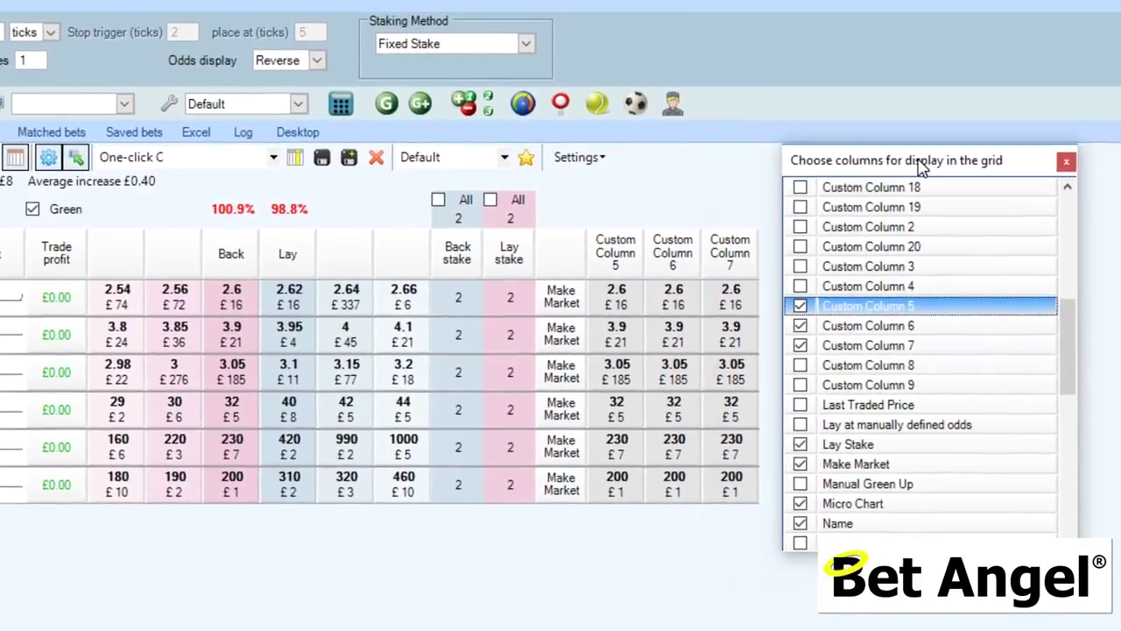
left_click(797, 306)
left_click(798, 325)
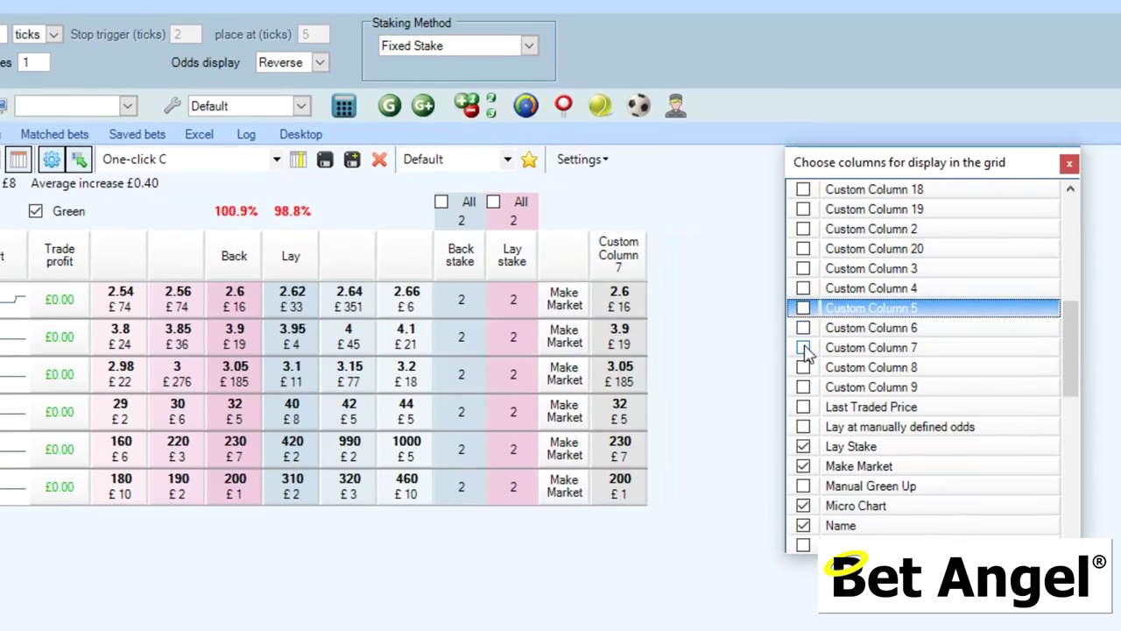
left_click(798, 346)
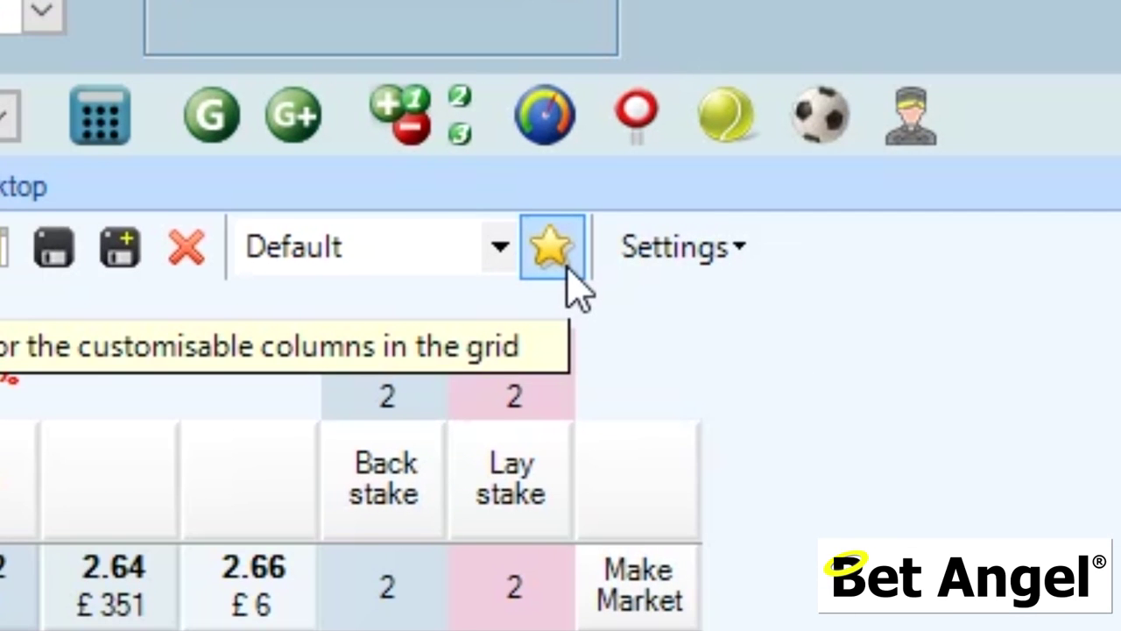
Open the Custom Columns settings, choose Custom Column 2 to edit, and show its Action choices
left_click(567, 269)
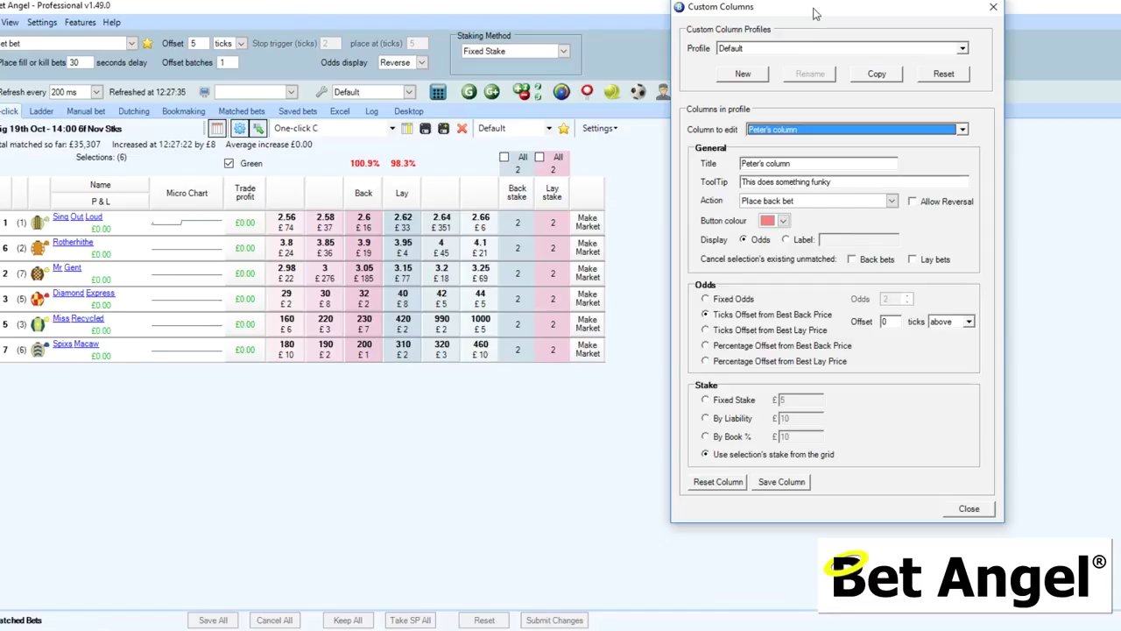
left_click_drag(815, 13, 534, 83)
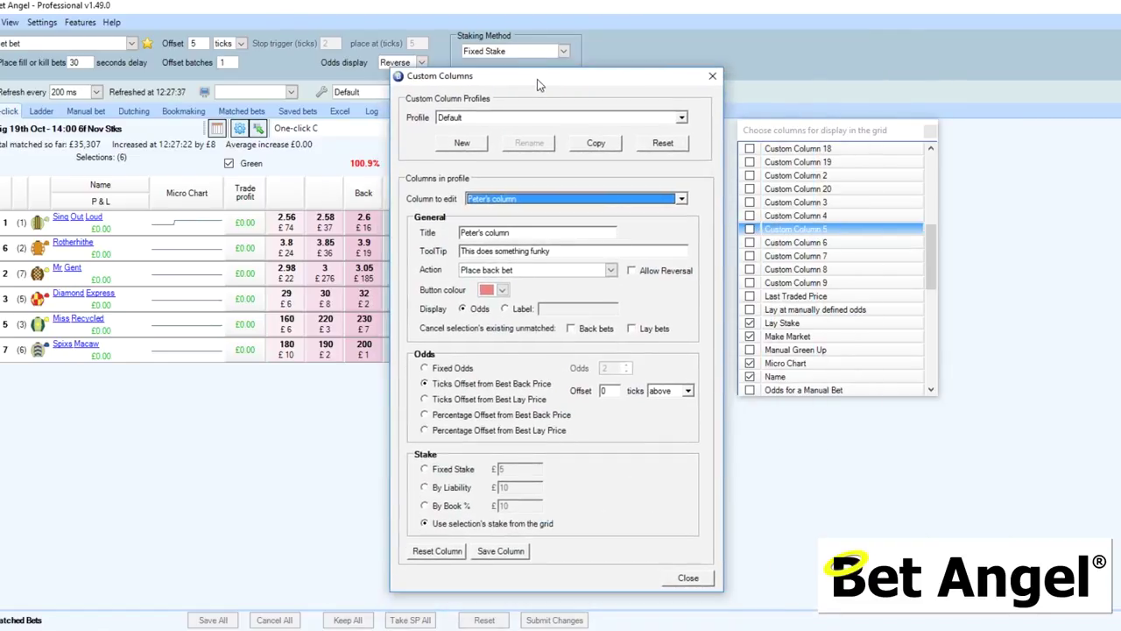
left_click(556, 199)
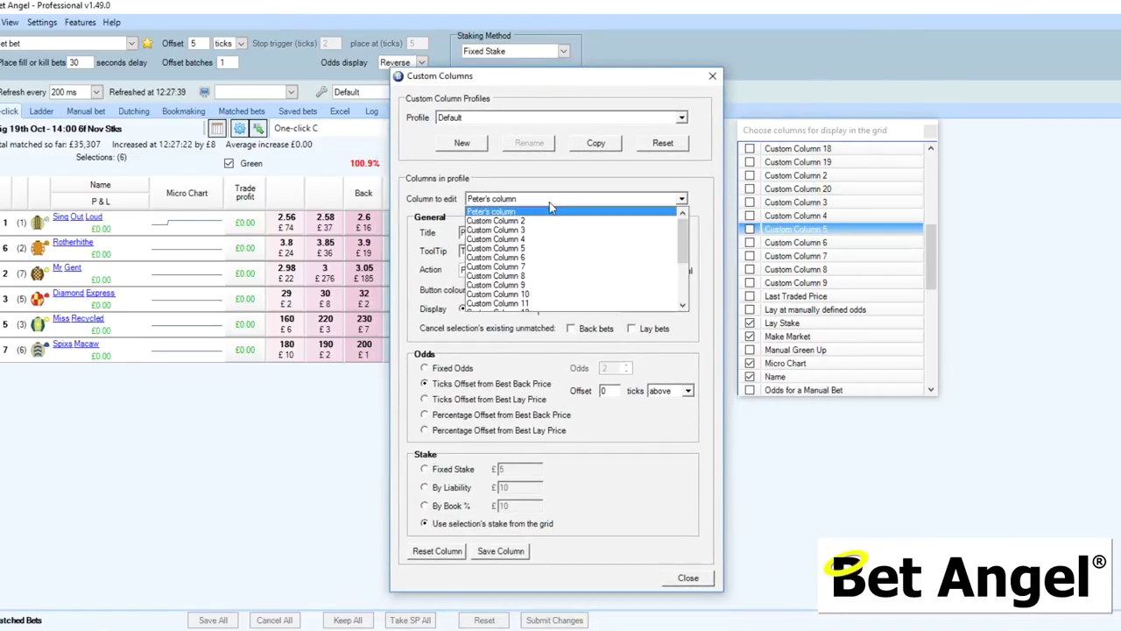
left_click(530, 221)
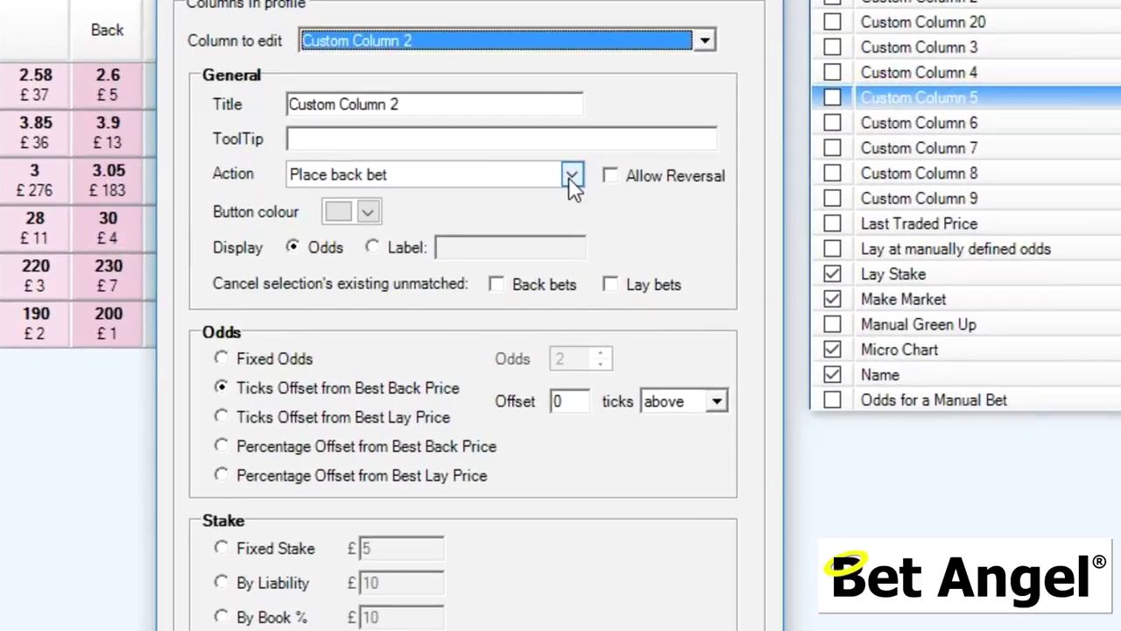
left_click(571, 176)
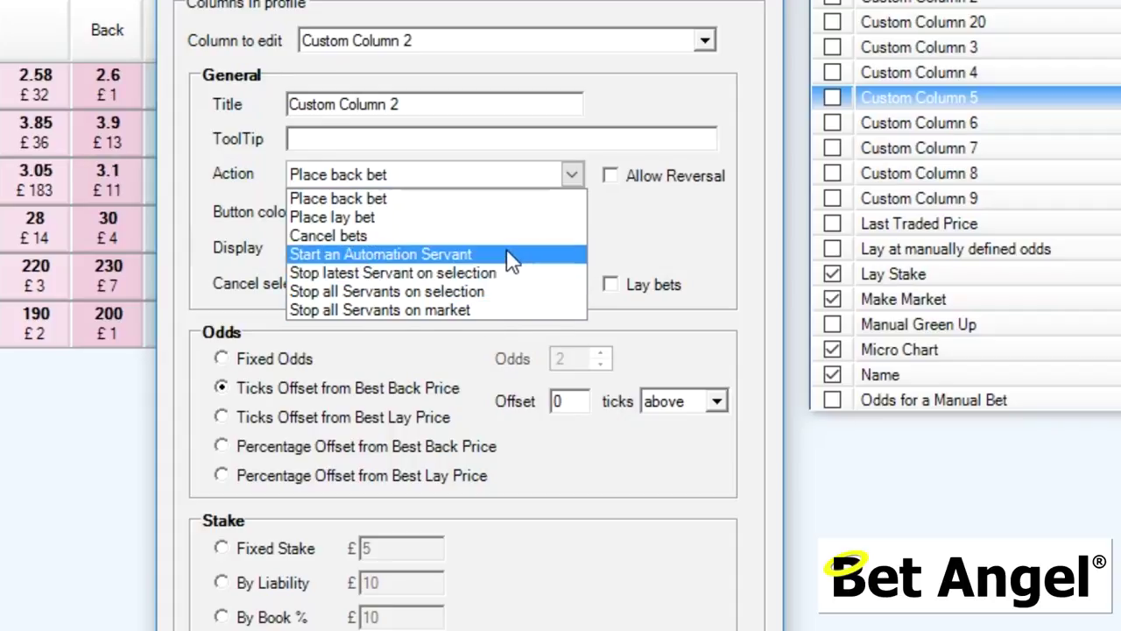
Set the action to Start an Automation Servant and enter the new title and 'Switch this servant on' tooltip
left_click(511, 262)
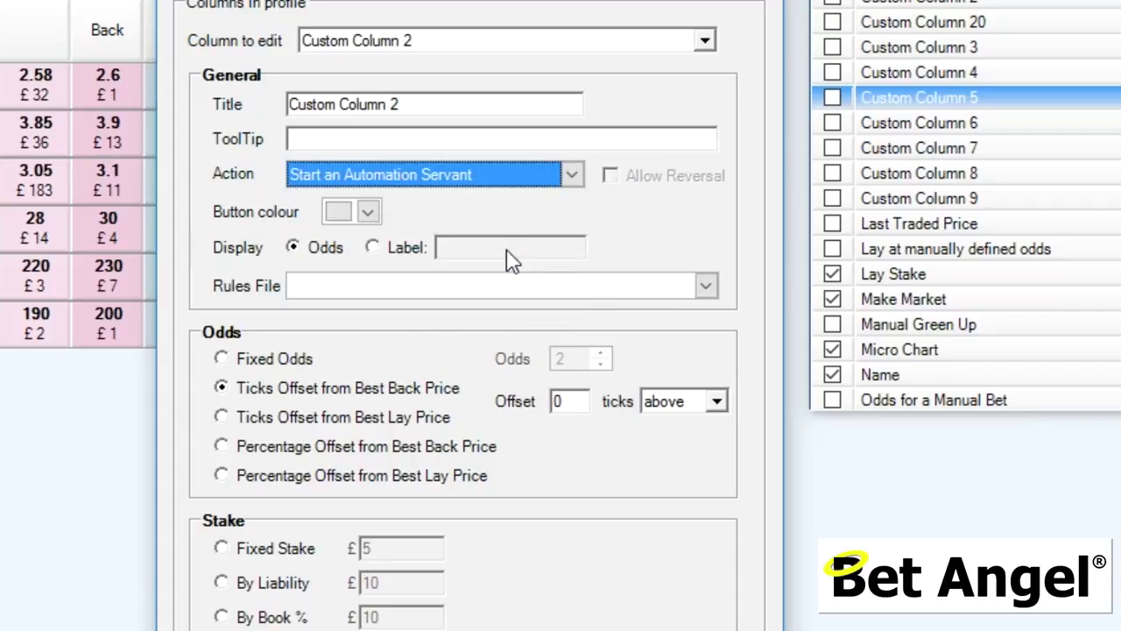
left_click_drag(422, 112, 220, 107)
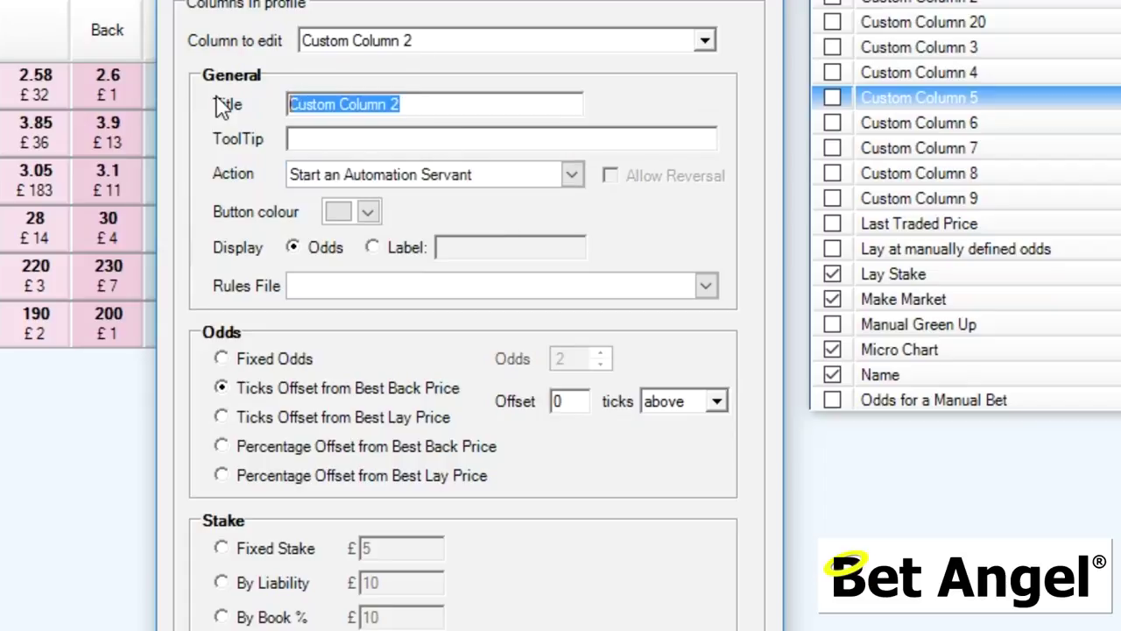
type("St")
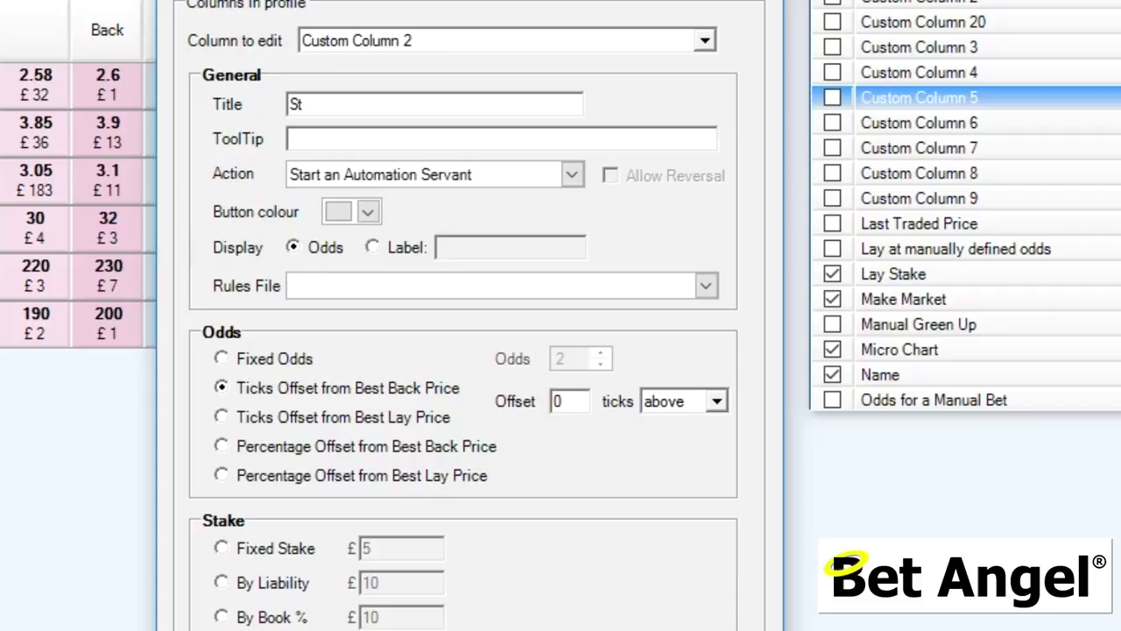
key("BackSpace")
type("ervant on")
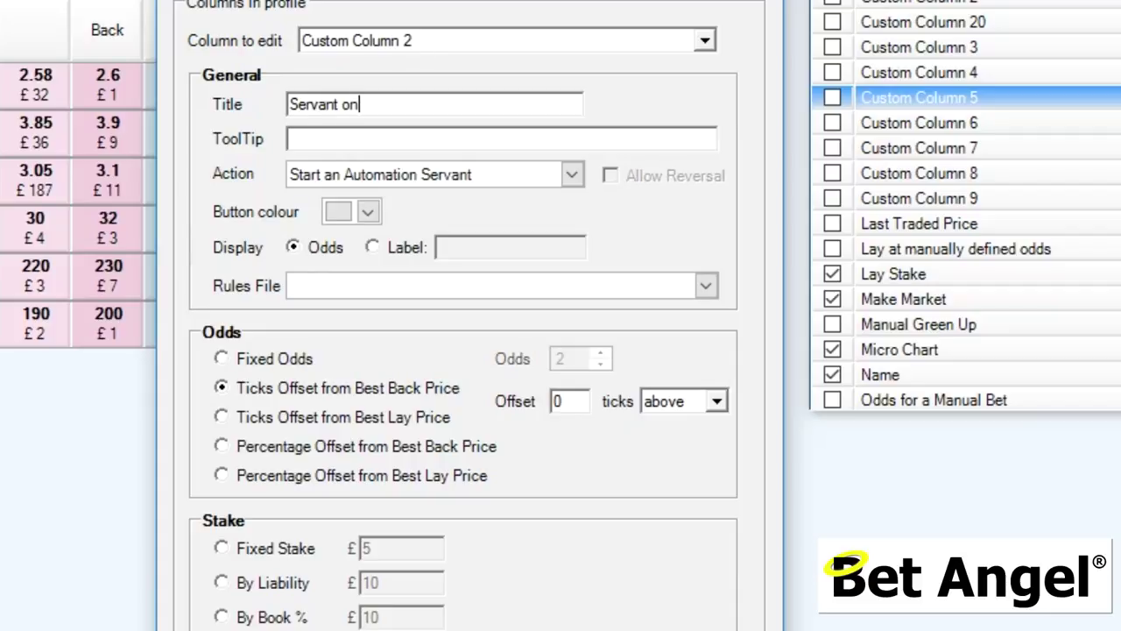
left_click(364, 144)
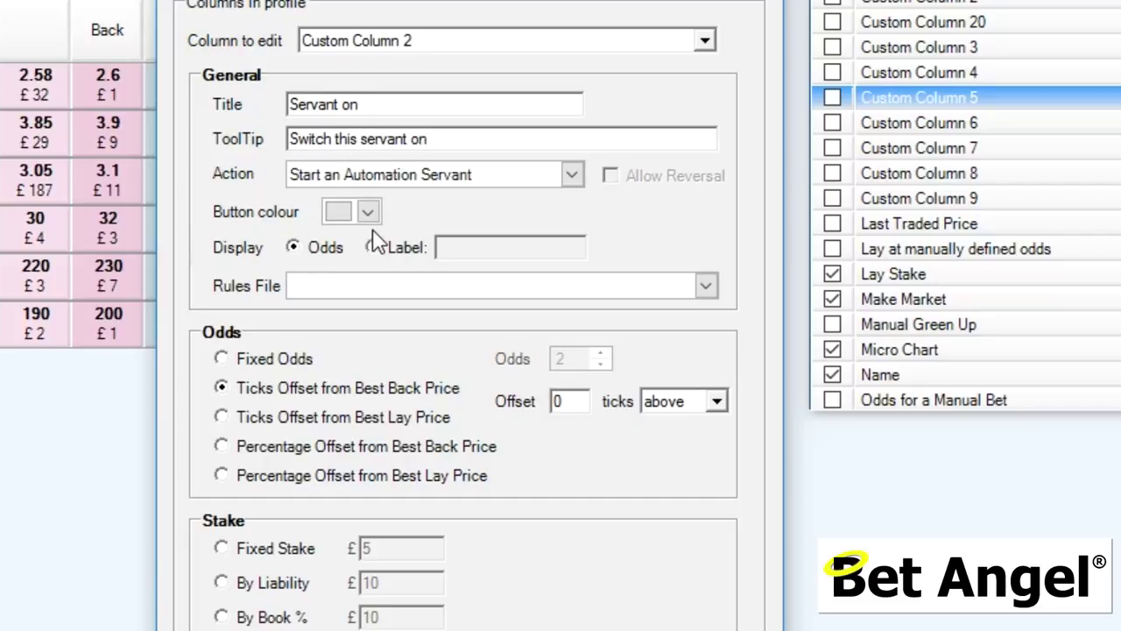
Attach the 'Servant - Hedge on profit' rules file and extend the title with '- Hedge'
left_click(698, 287)
mouse_move(711, 334)
left_mouse_down()
mouse_move(697, 448)
mouse_move(703, 337)
left_mouse_up()
key("s")
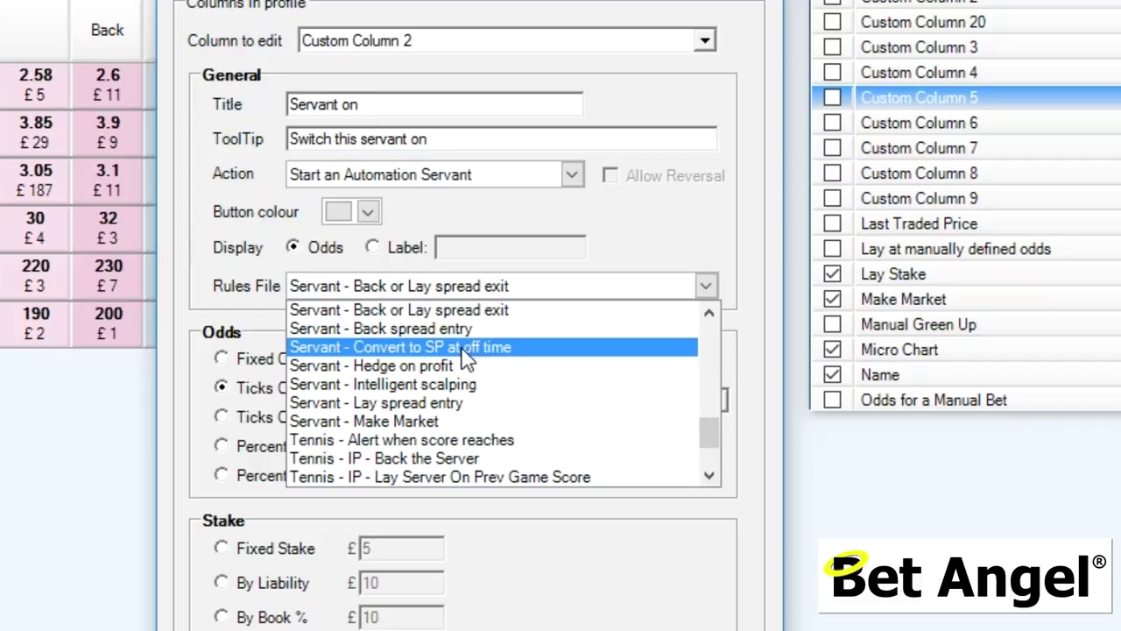
left_click(426, 366)
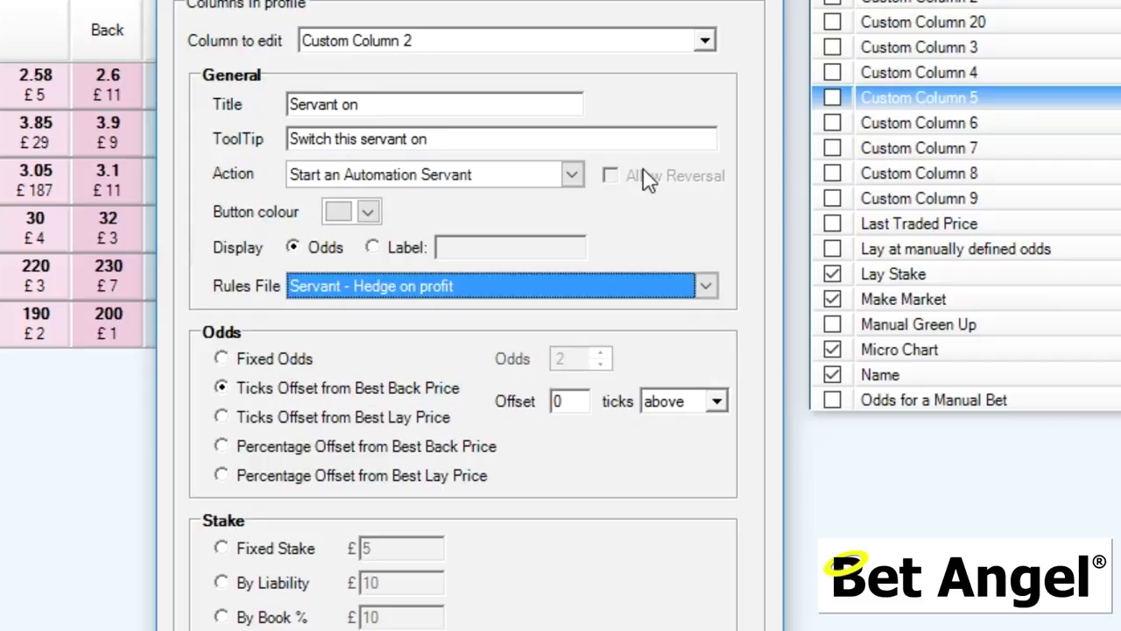
left_click(512, 105)
type("- Hedge on profit")
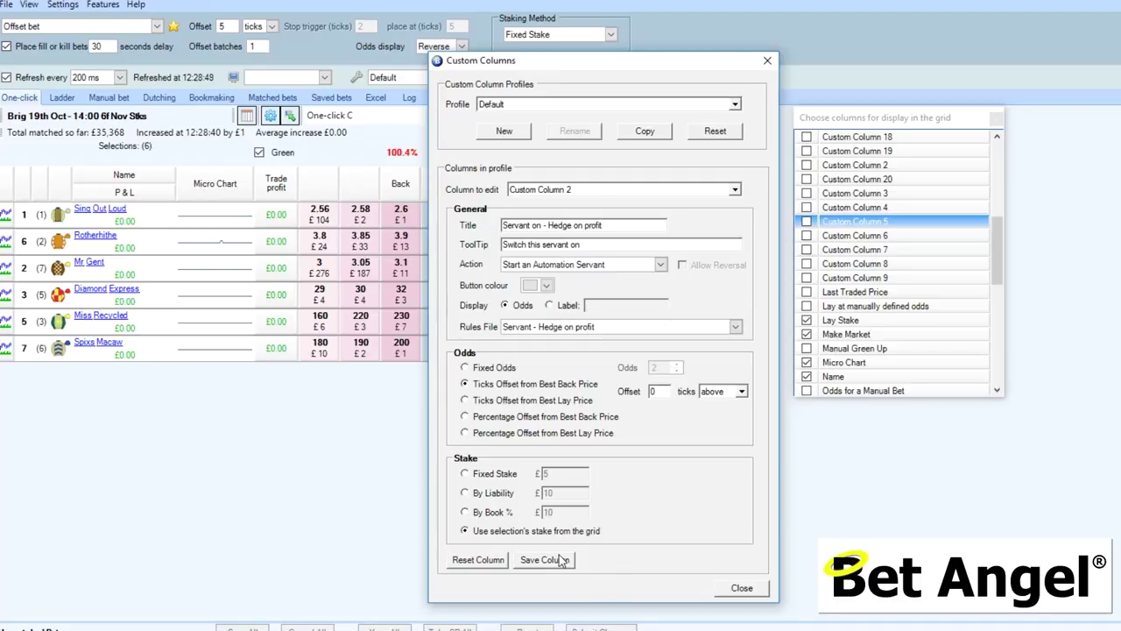
Close Custom Columns and tick 'Servant on - Hedge on profit' in the grid's column chooser
left_click(562, 561)
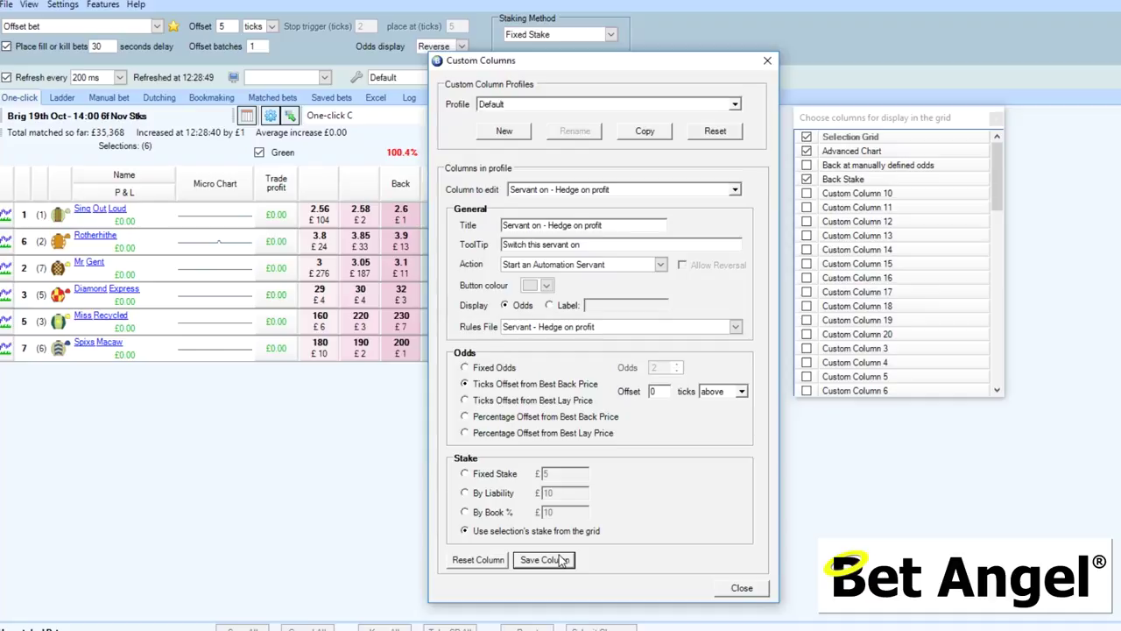
left_click(740, 588)
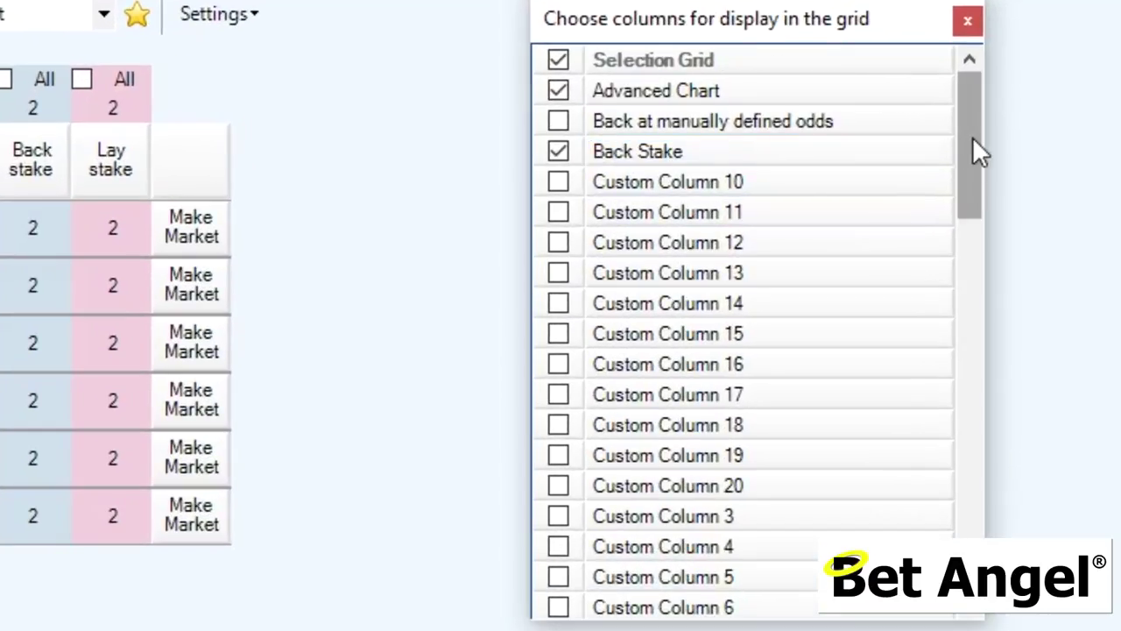
left_click_drag(998, 178, 982, 308)
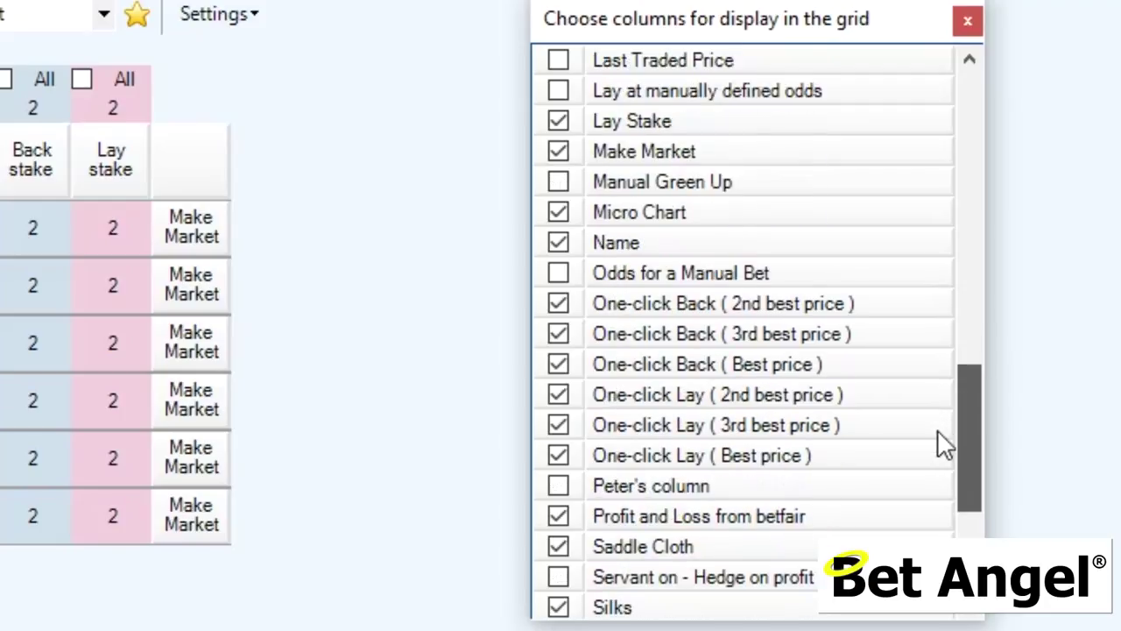
scroll(937, 442, "down", 1)
left_click(559, 517)
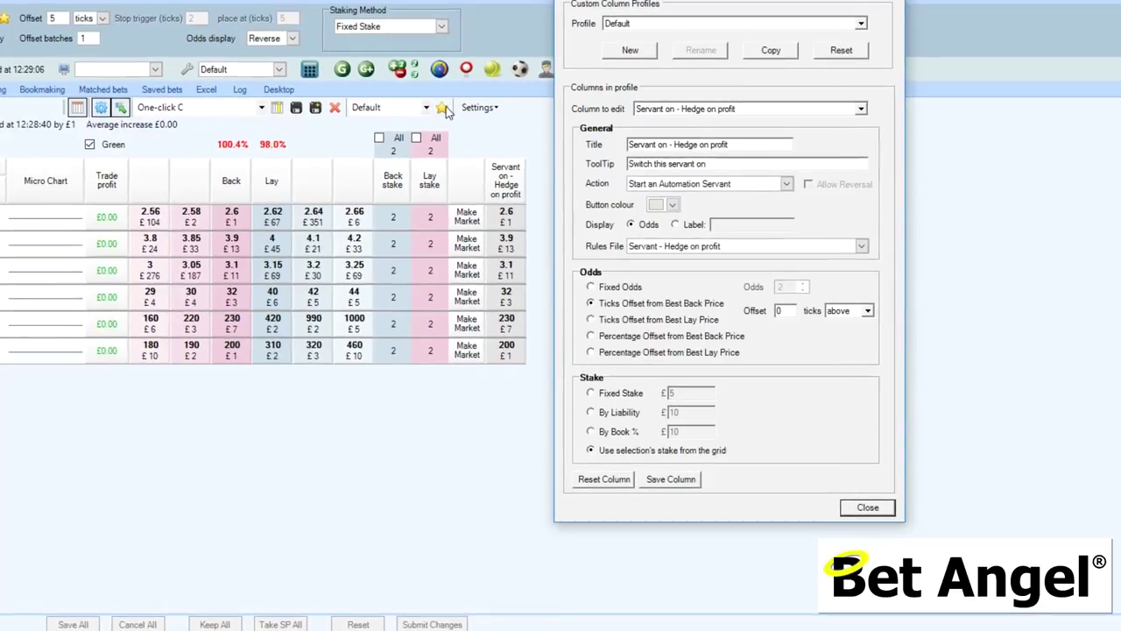
Retitle the column 'ON', append ' - Hedge profit' to the tooltip, and save
left_click_drag(760, 142, 628, 143)
type("ON")
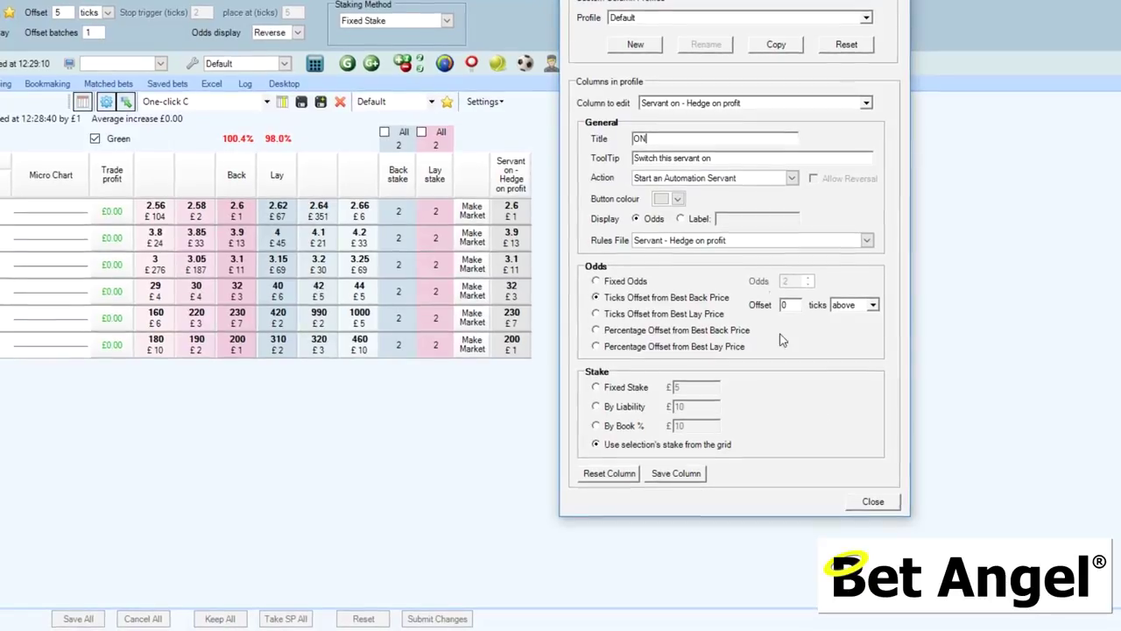
left_click(760, 159)
type("- Hedge ")
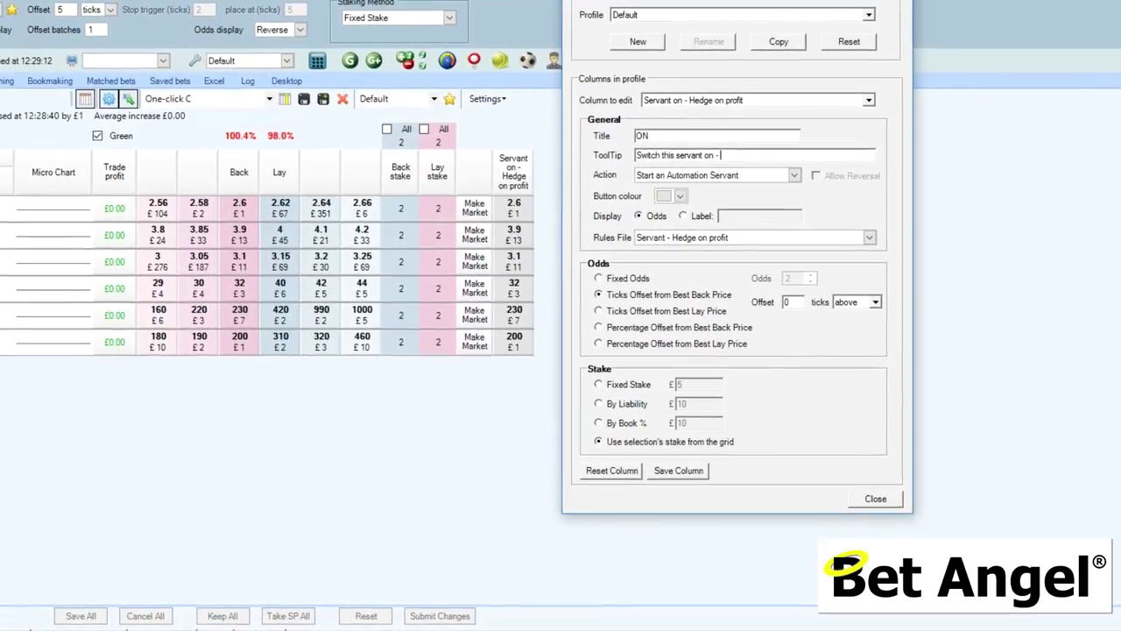
type("profit")
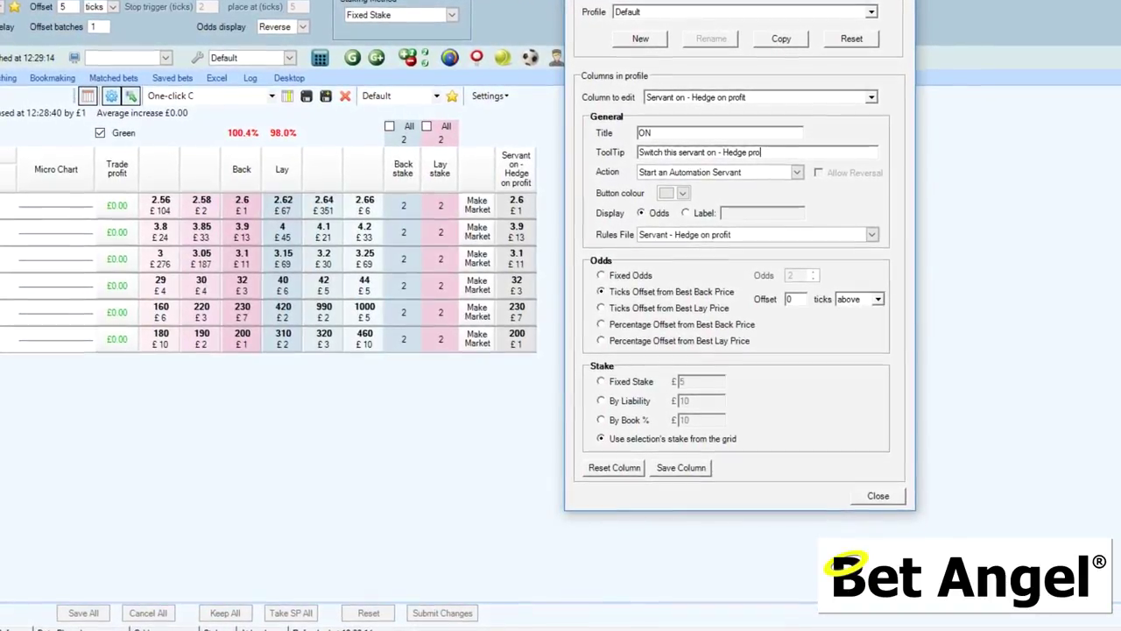
left_click(682, 467)
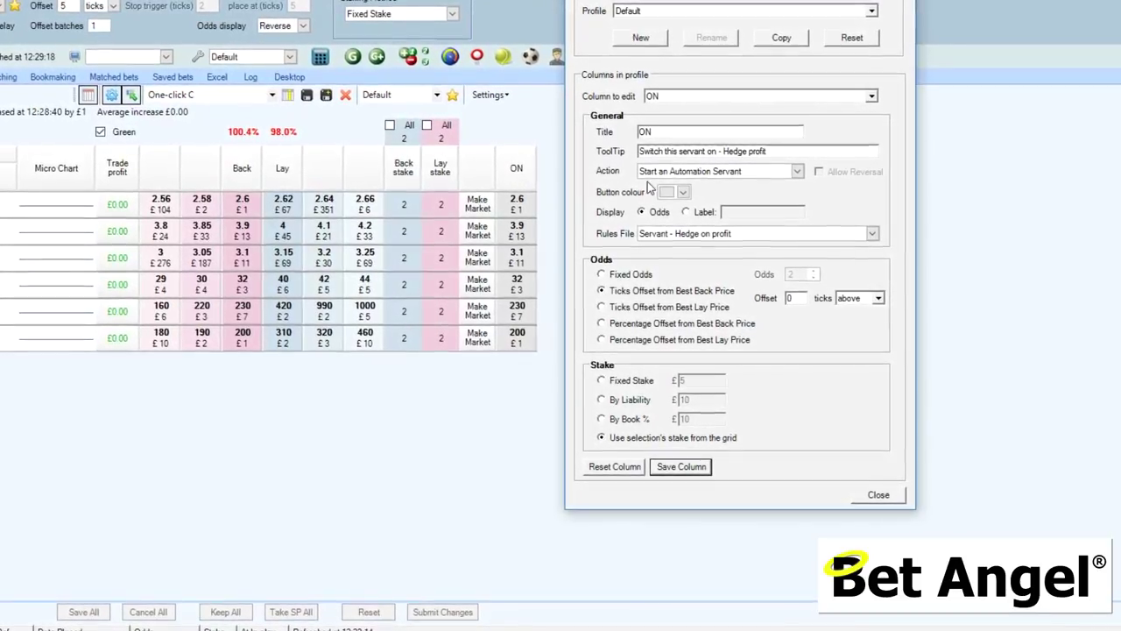
Prefix the title with 'Servant' to make 'Servant ON', save it, and close the settings
left_click(682, 131)
key("Home")
type("Servant")
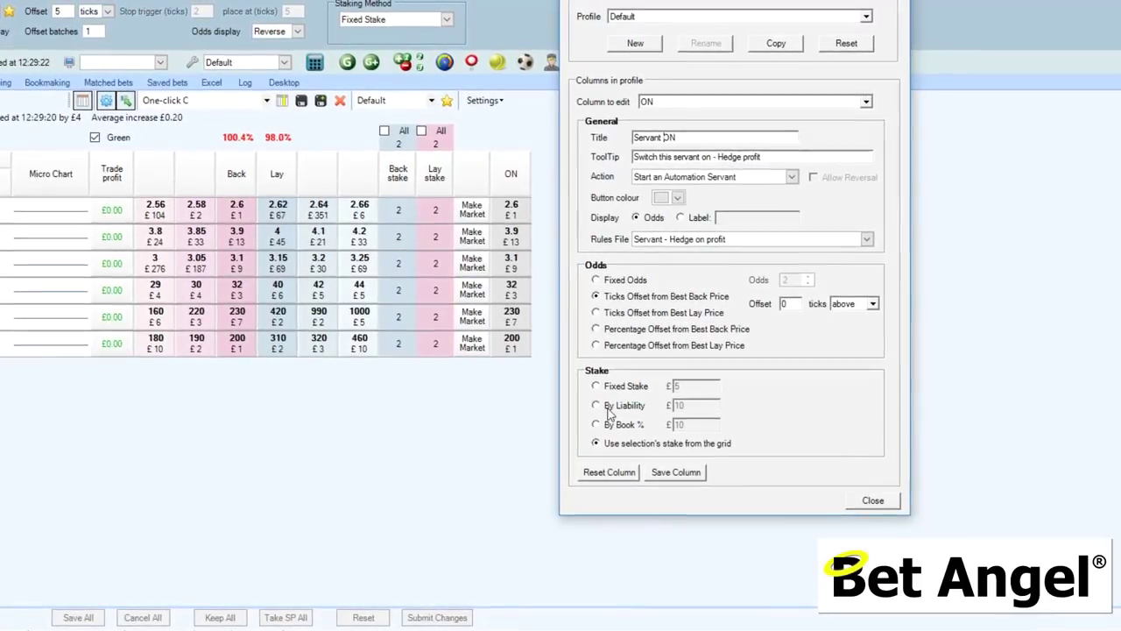
left_click(665, 472)
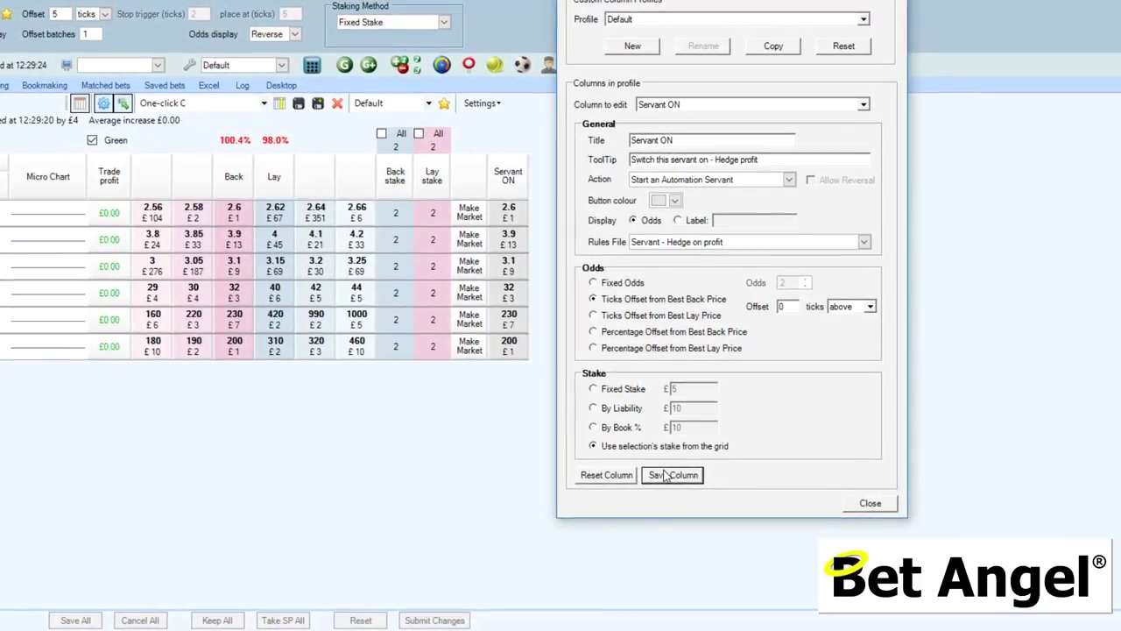
left_click(863, 504)
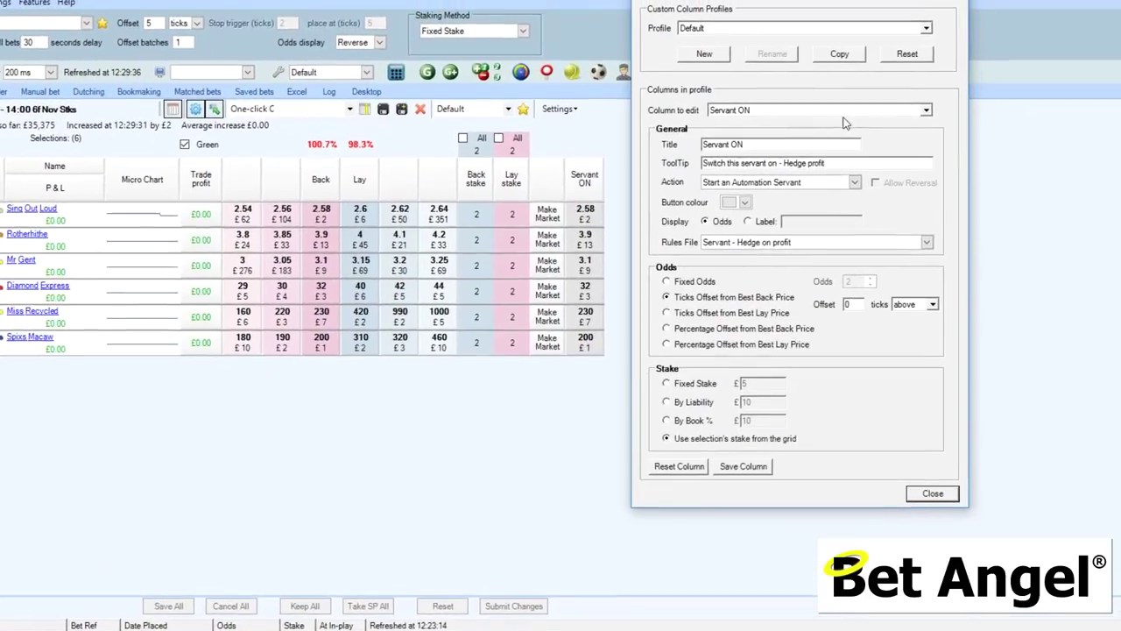
Select Custom Column 3, title it 'Servant OFF', and write a tooltip saying it switches the servant off
left_click(925, 110)
left_click(845, 149)
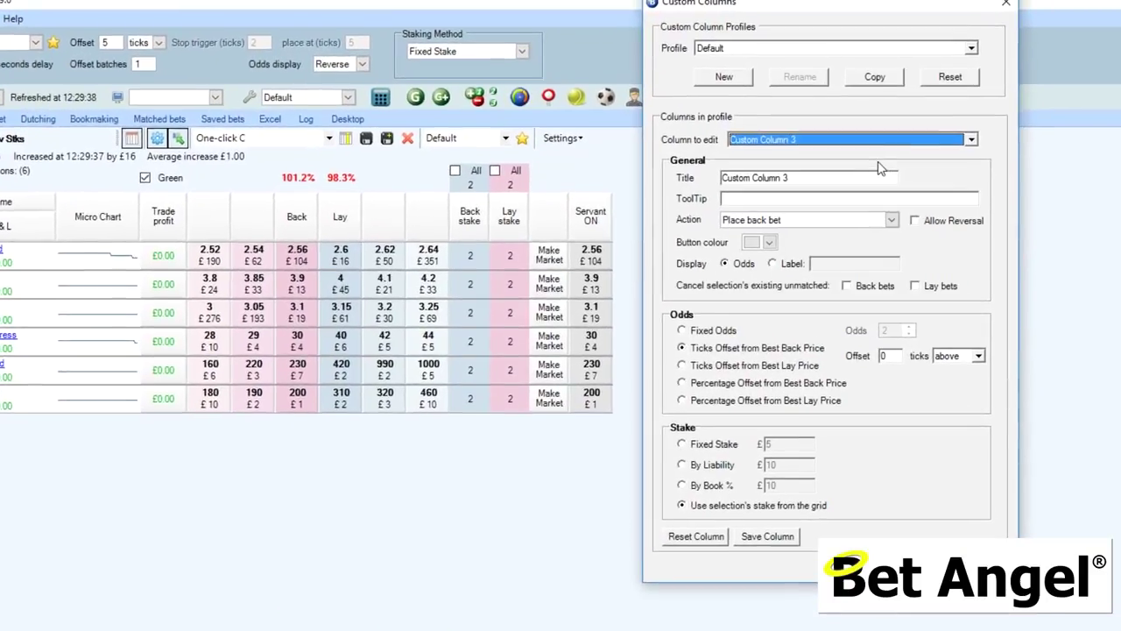
key("Tab")
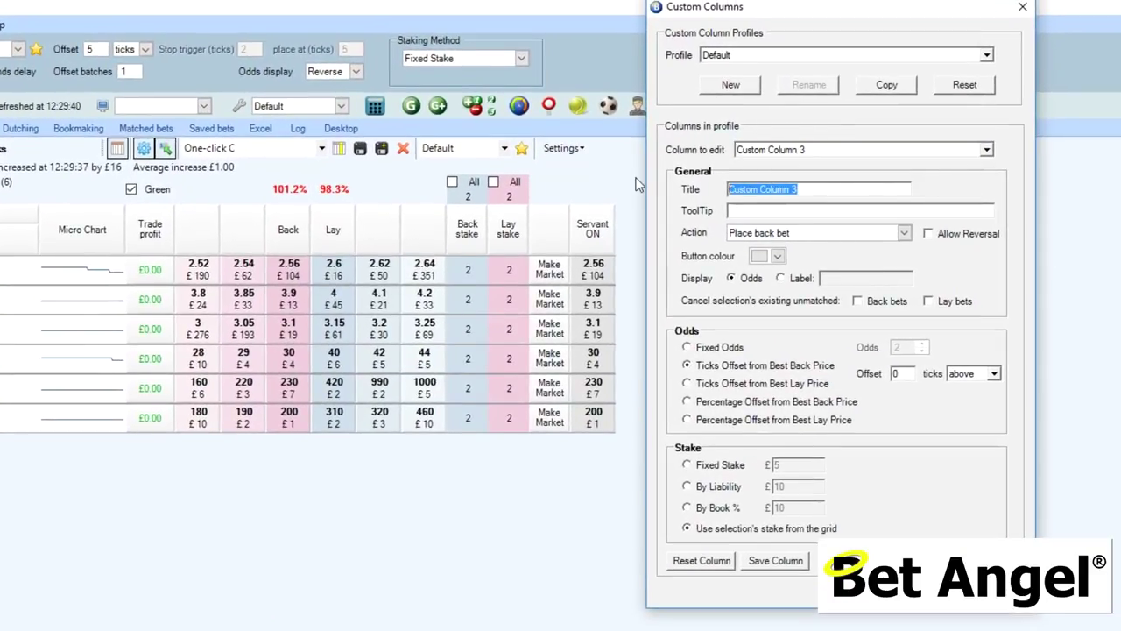
type("Servant OFF")
left_click(786, 211)
type("T")
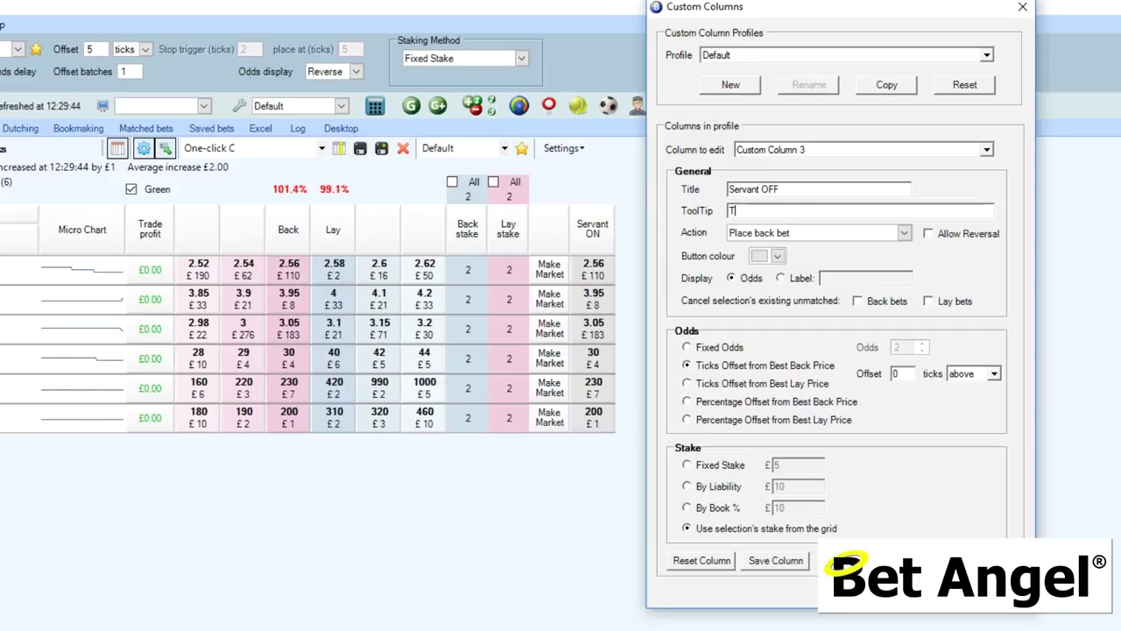
type("his switchs")
key("BackSpace")
type("es")
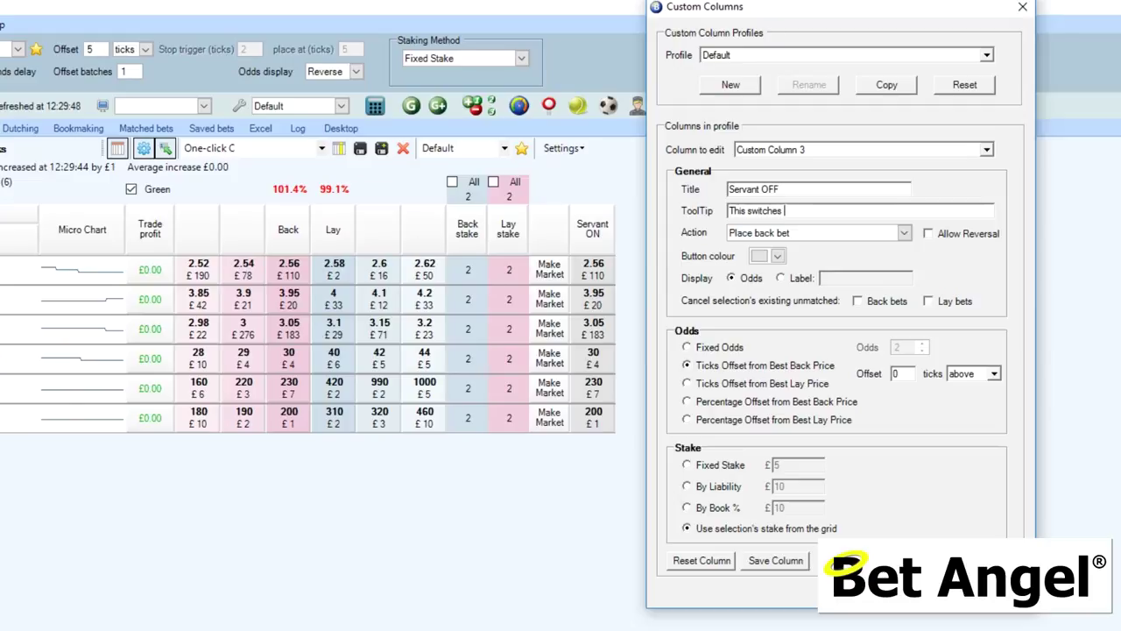
type("vant off")
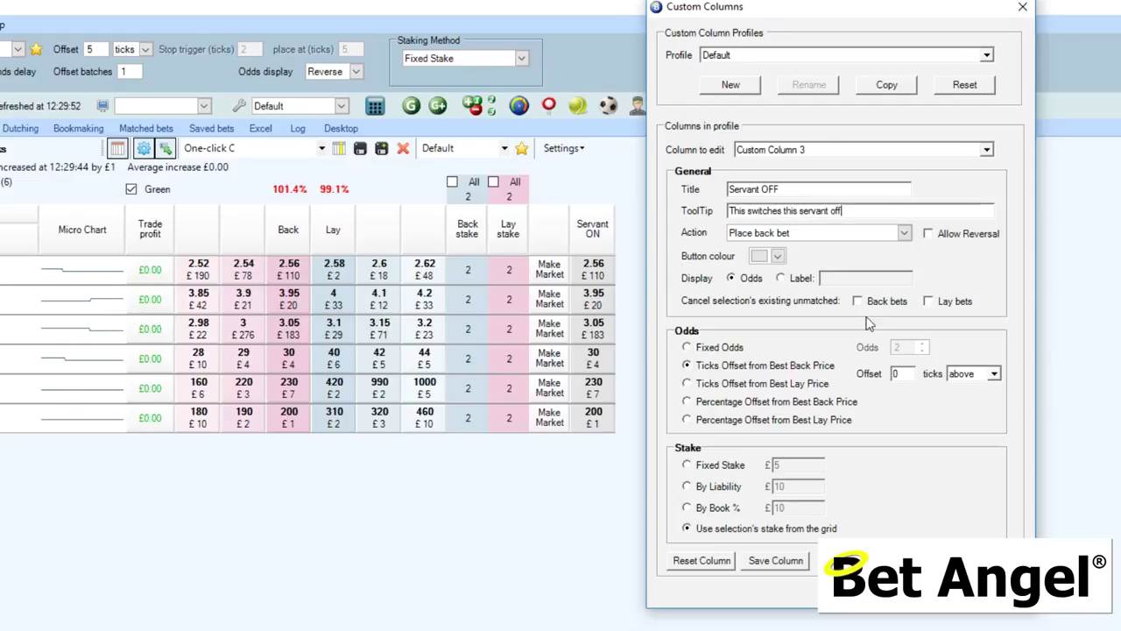
Set its action to 'Stop latest Servant on selection' and save the column
left_click(894, 233)
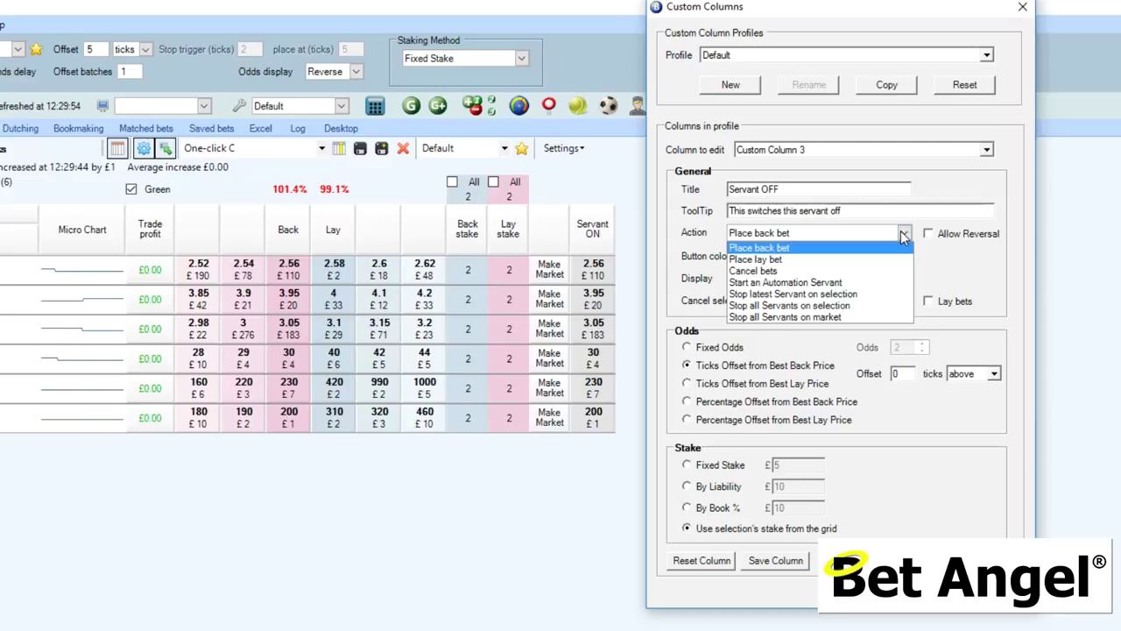
left_click(855, 296)
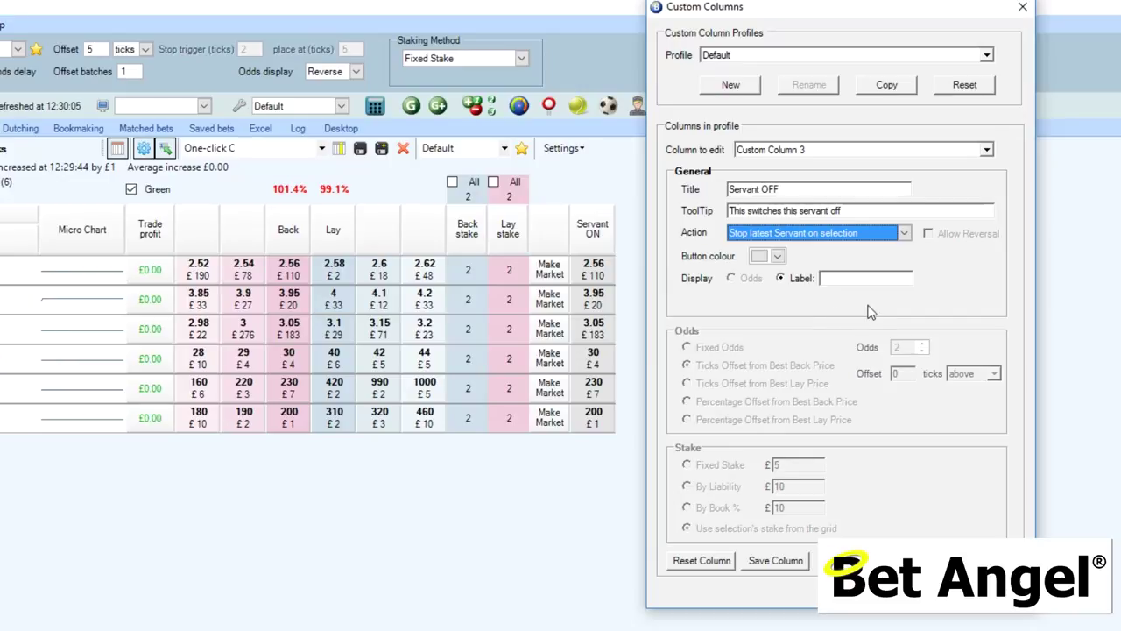
left_click(776, 563)
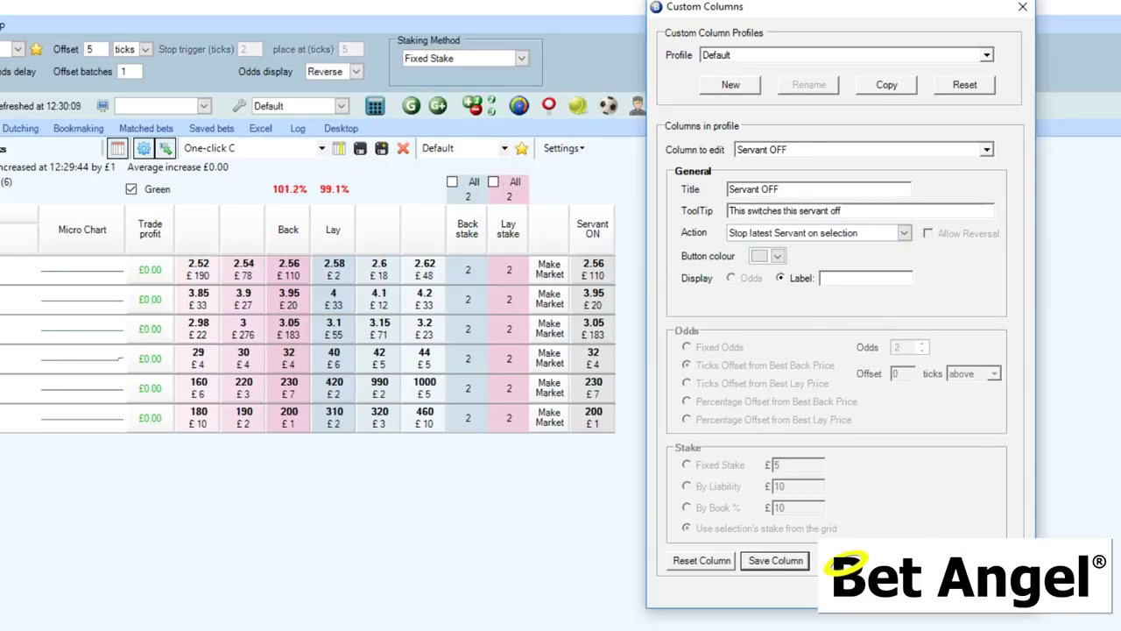
left_click_drag(843, 15, 884, 25)
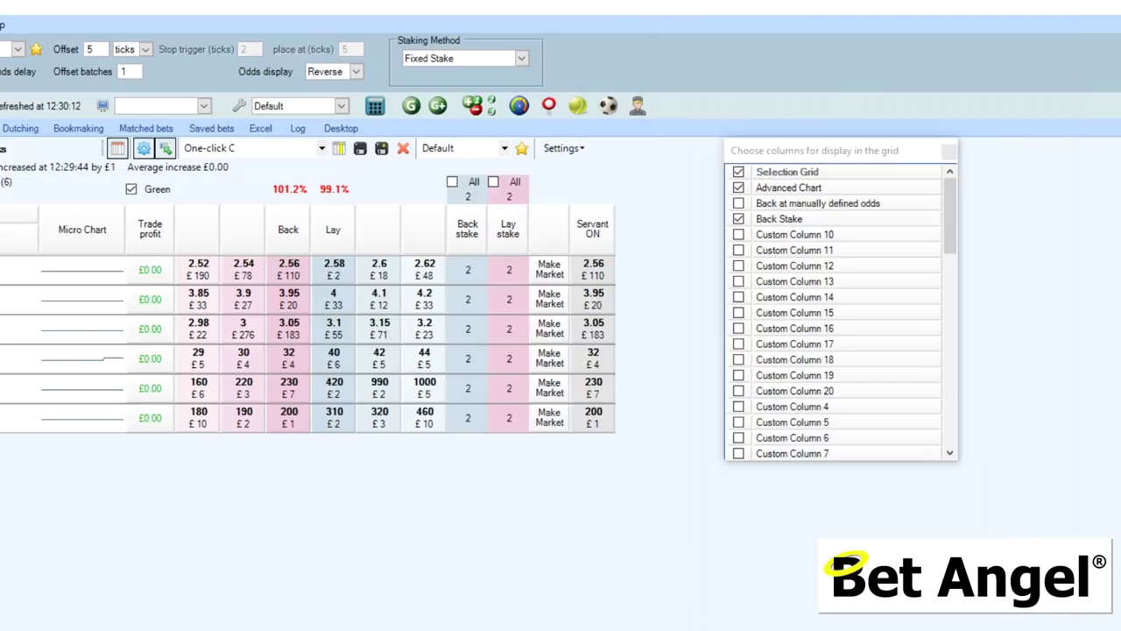
Tick Servant OFF in the column chooser so it appears beside Servant ON, then close the chooser
left_click_drag(946, 213, 953, 411)
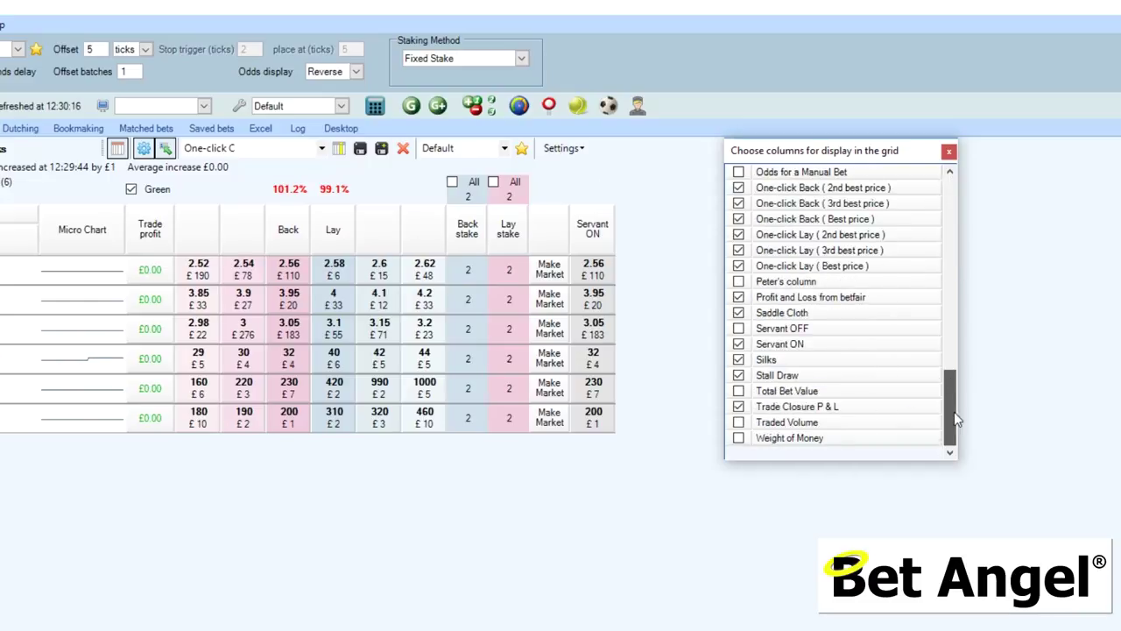
left_click(751, 331)
left_click(751, 332)
left_click(782, 253)
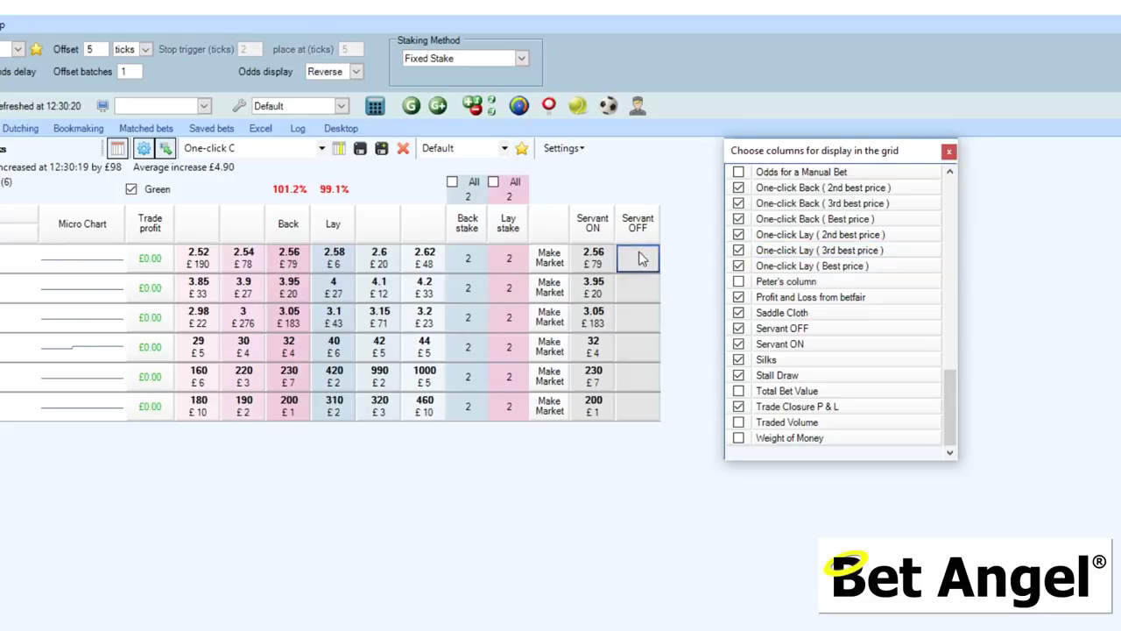
left_click(550, 222)
left_click(320, 253)
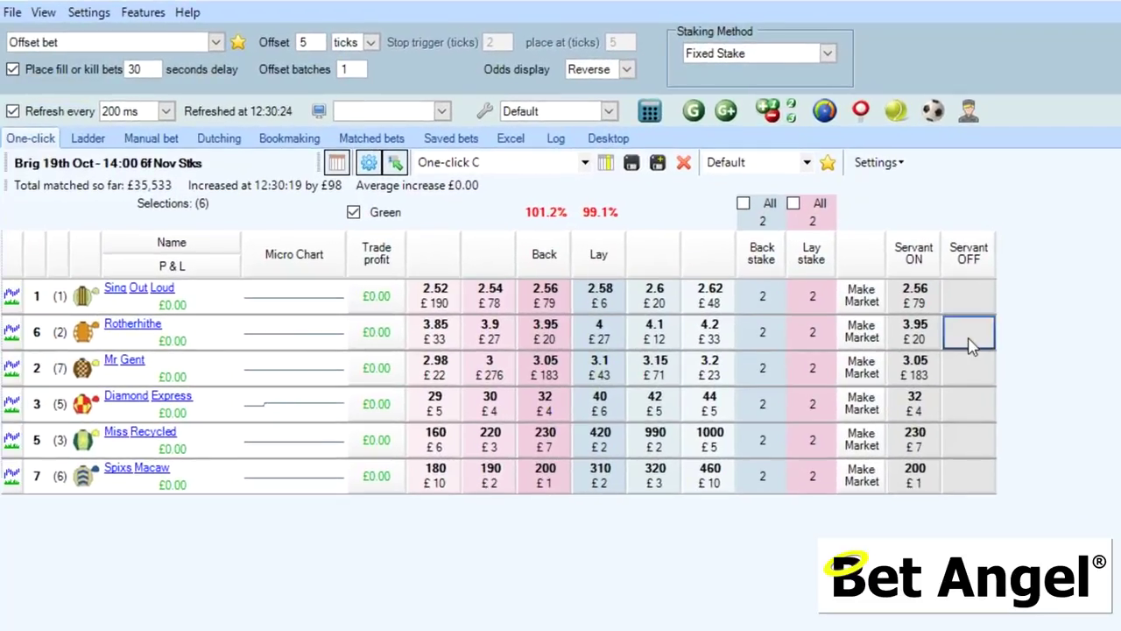